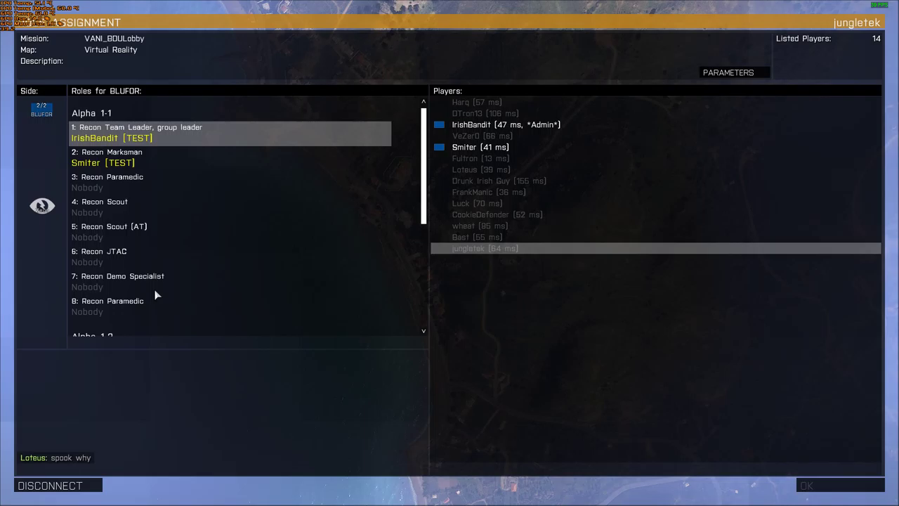
pyautogui.scroll(-1, 154, 290)
pyautogui.scroll(-5, 154, 290)
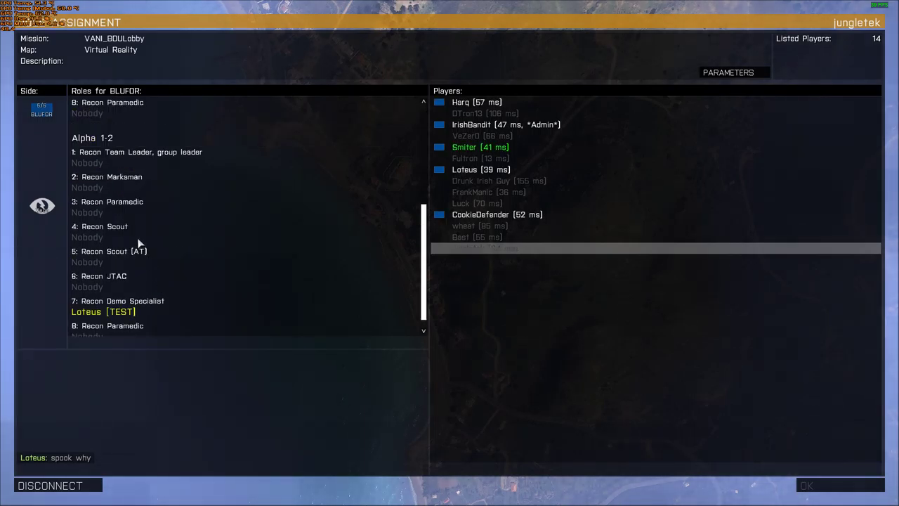
pyautogui.scroll(5, 146, 246)
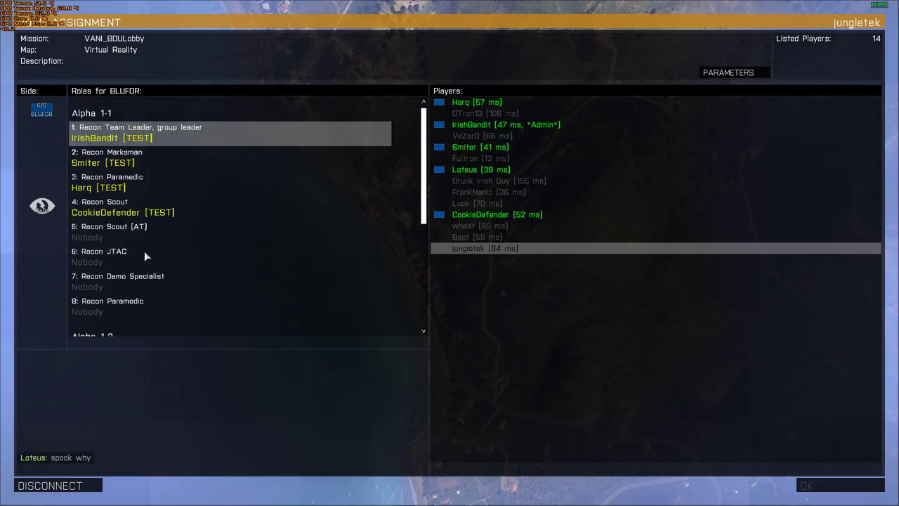
# - Claim the Recon Scout (AT) slot in Alpha 1-1 and confirm to join
pyautogui.click(149, 240)
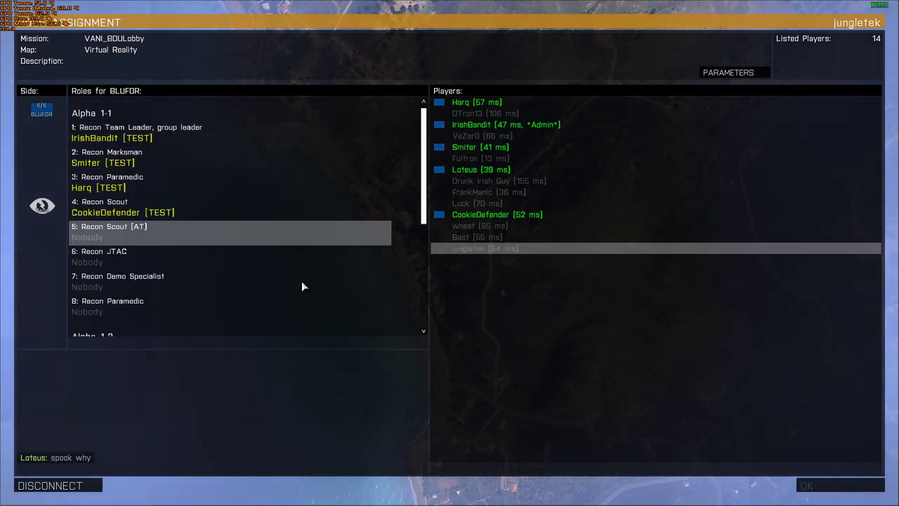
pyautogui.click(809, 485)
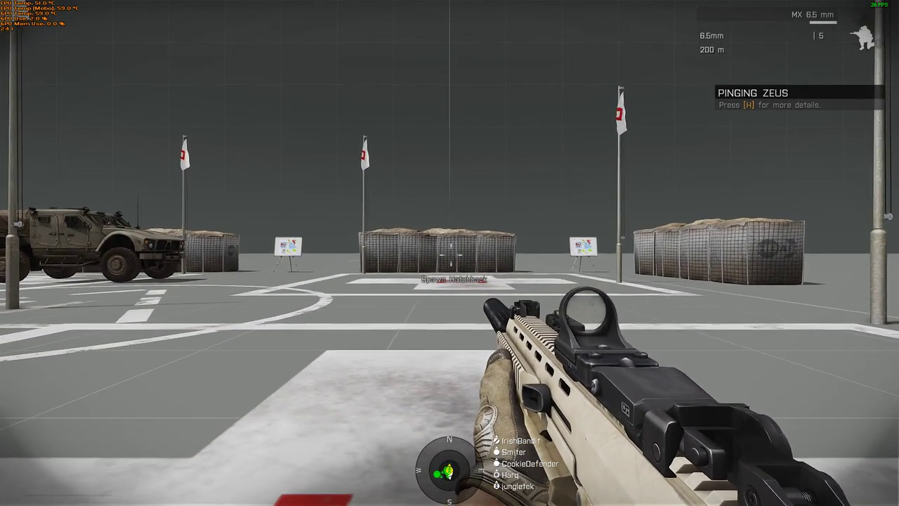
# - Crouch, check the MX red-dot sight, then stand and face the helipad soldiers
pyautogui.press('c')
pyautogui.rightClick(449, 253)
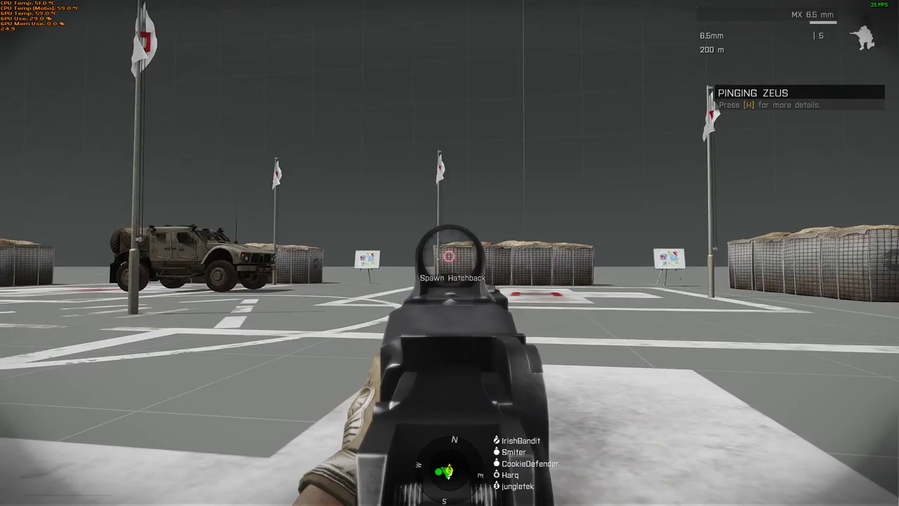
pyautogui.rightClick(449, 253)
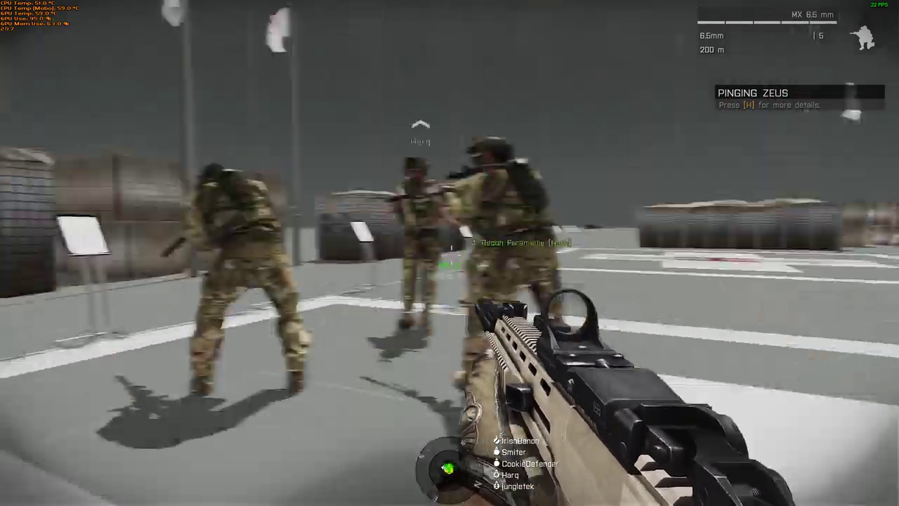
pyautogui.hotkey('shift', 'w')
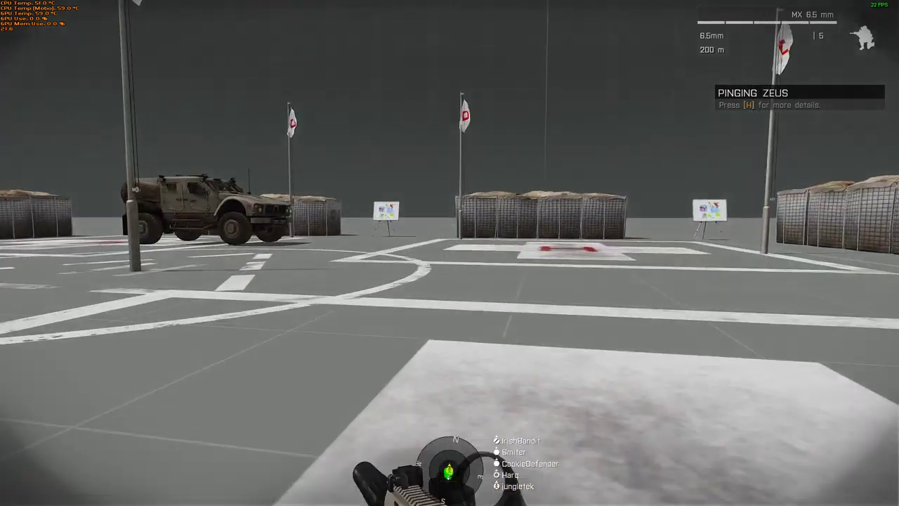
pyautogui.press('w')
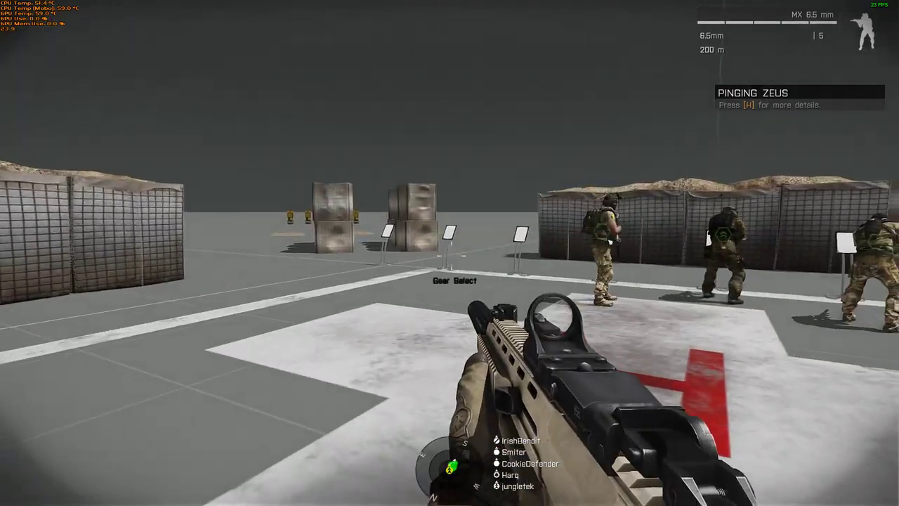
# - Move past the soldiers to the gear stands and fire a test shot at the barrier
pyautogui.hotkey('shift', 'w')
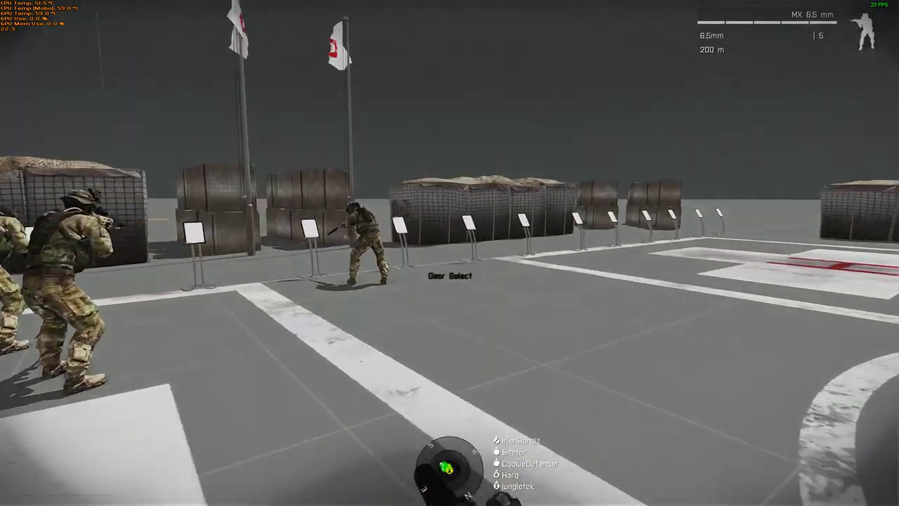
pyautogui.press('w')
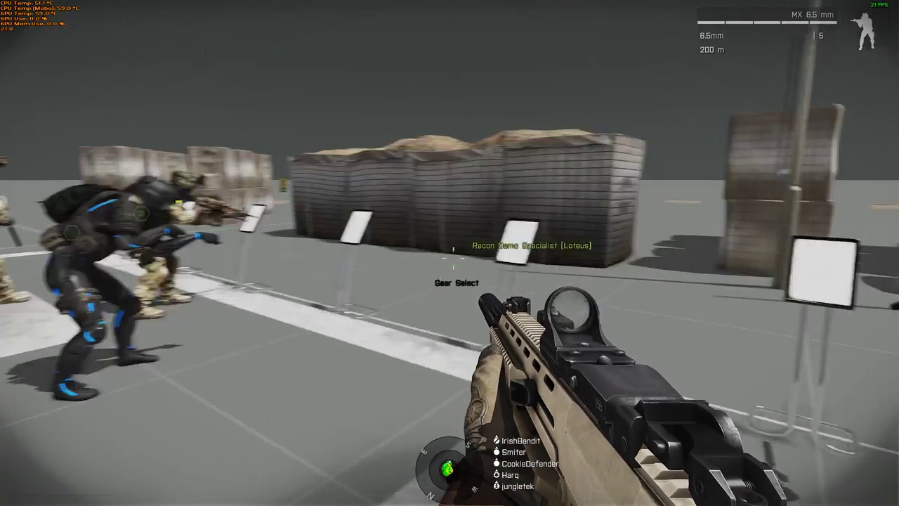
pyautogui.hotkey('shift', 'w')
pyautogui.rightClick(449, 253)
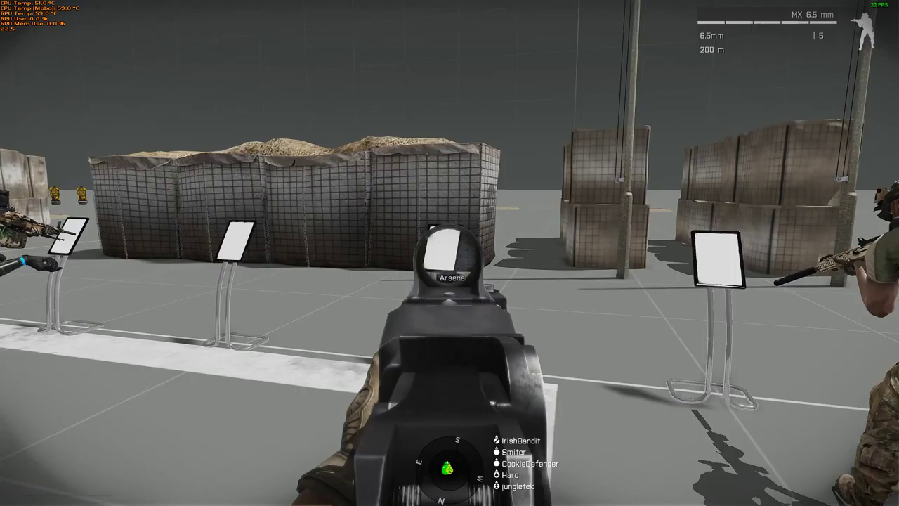
pyautogui.rightClick(450, 253)
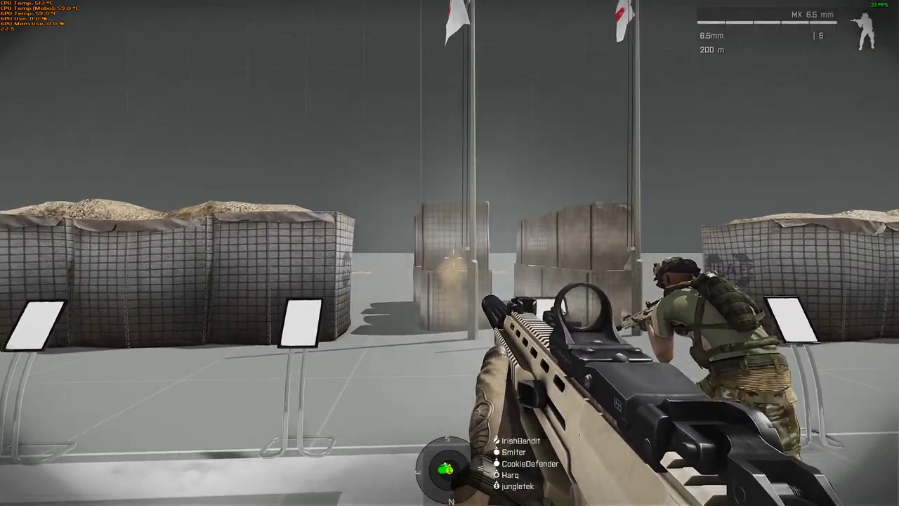
pyautogui.click(450, 253)
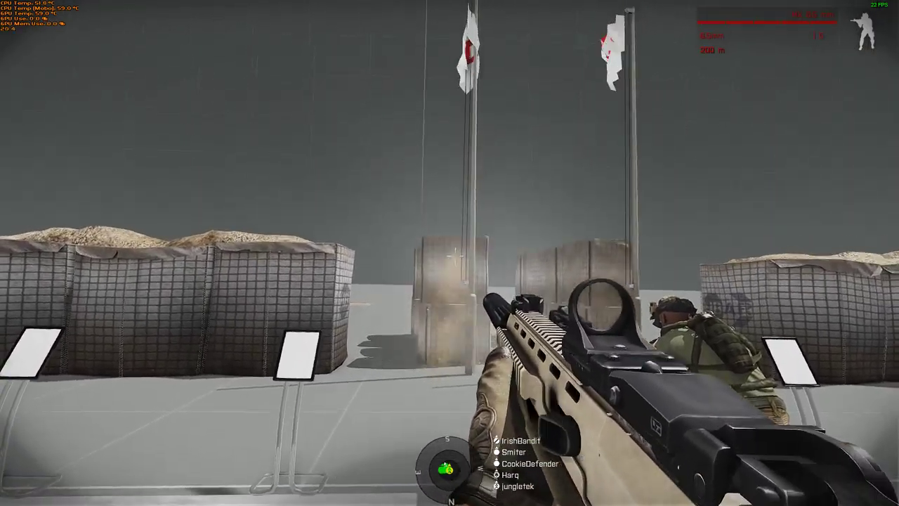
# - Walk toward the barriers, apply the 'MK.18 (Vanilla)' Arsenal loadout, and exit to first person
pyautogui.press('w')
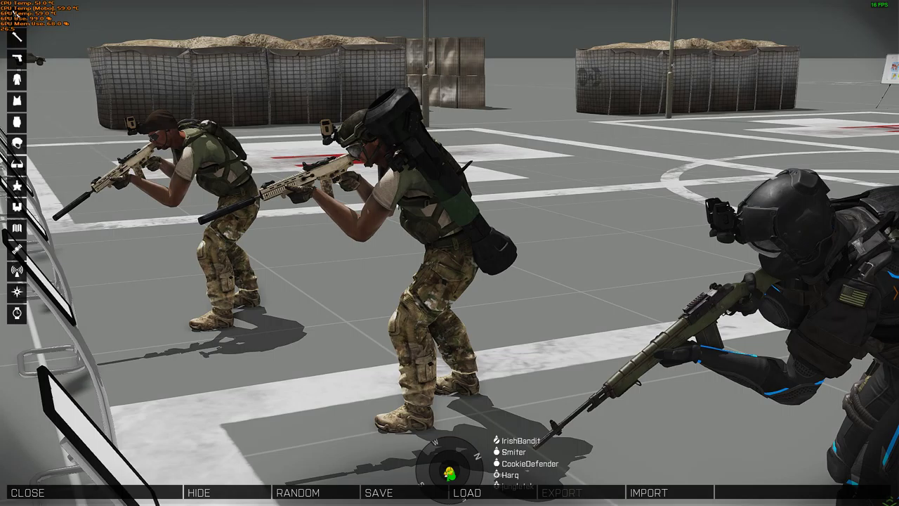
pyautogui.click(468, 492)
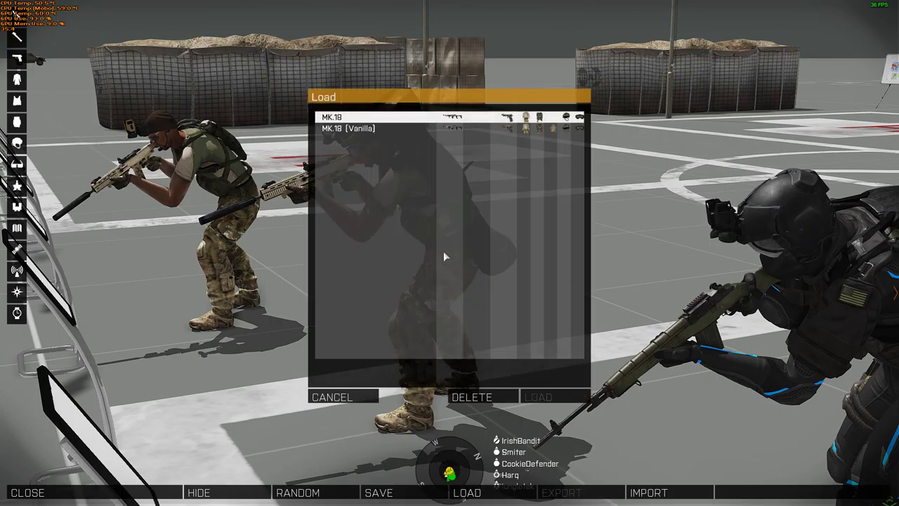
pyautogui.click(415, 129)
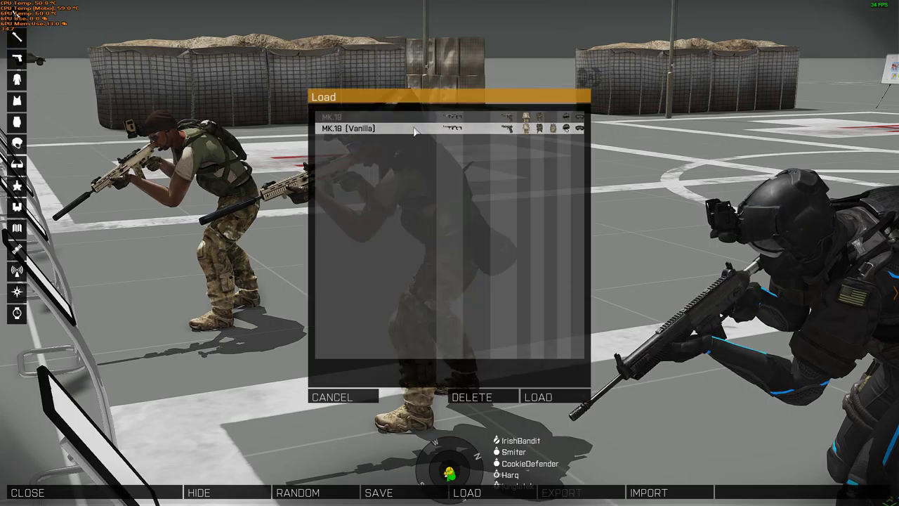
pyautogui.click(545, 398)
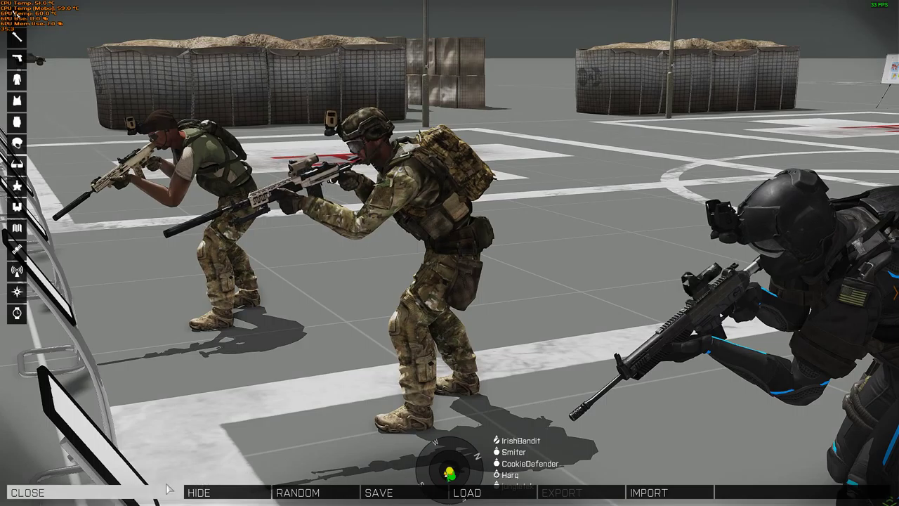
pyautogui.click(141, 492)
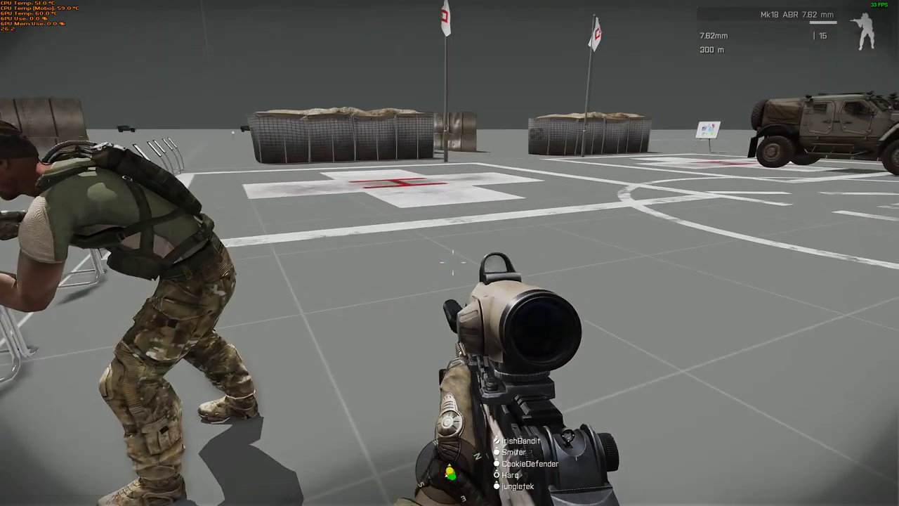
# - Look across the range and soldiers with the Mk18 ABR, then draw the 4-five .45 pistol
pyautogui.press('ctrl')
pyautogui.press('ctrl')
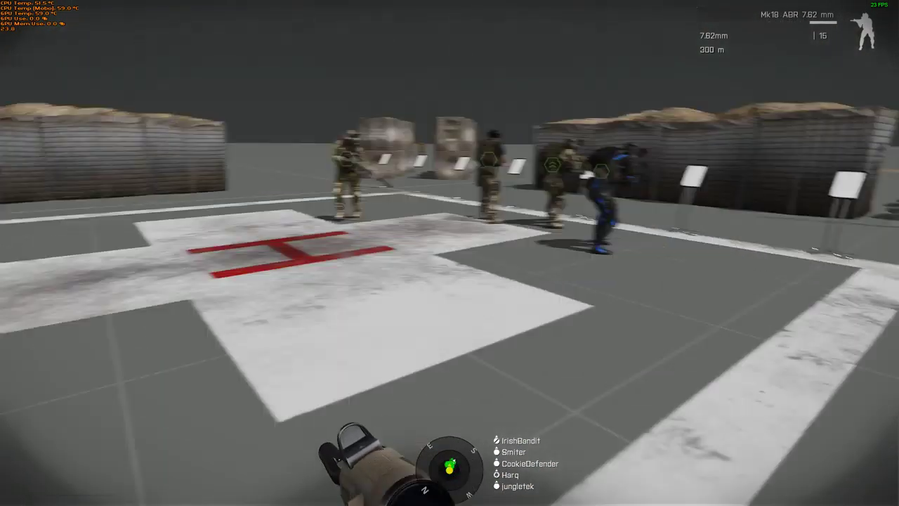
pyautogui.press('ctrl')
pyautogui.press('ctrl')
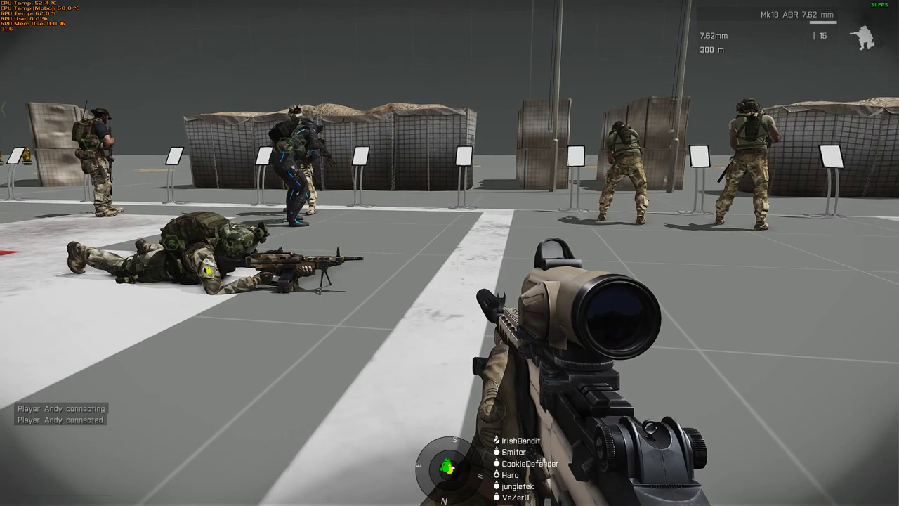
pyautogui.press('2')
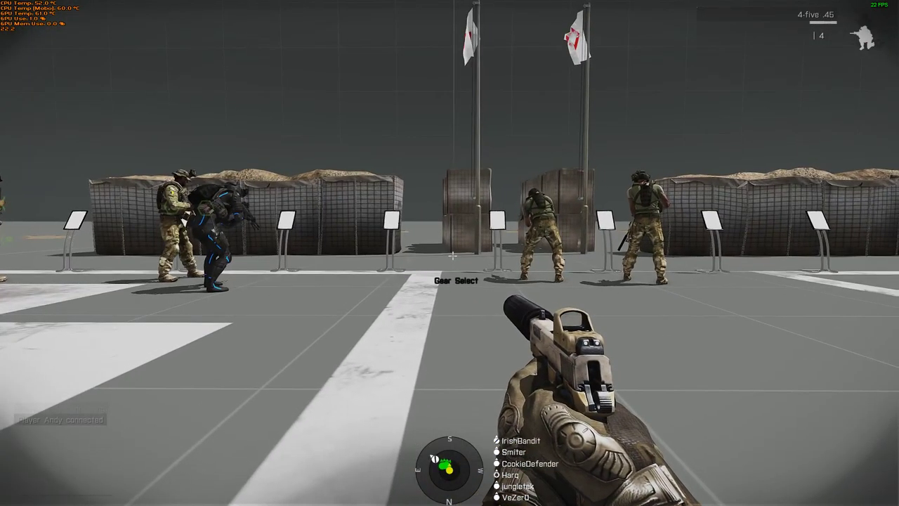
# - Sight the suppressed 4-five .45, then switch to the Mk18 ABR and aim at range targets
pyautogui.rightClick(475, 229)
pyautogui.rightClick(450, 250)
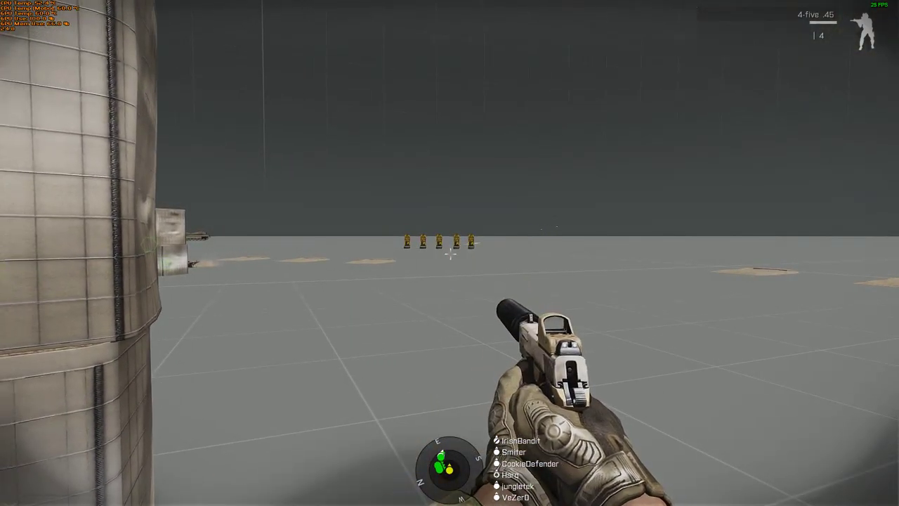
pyautogui.press('1')
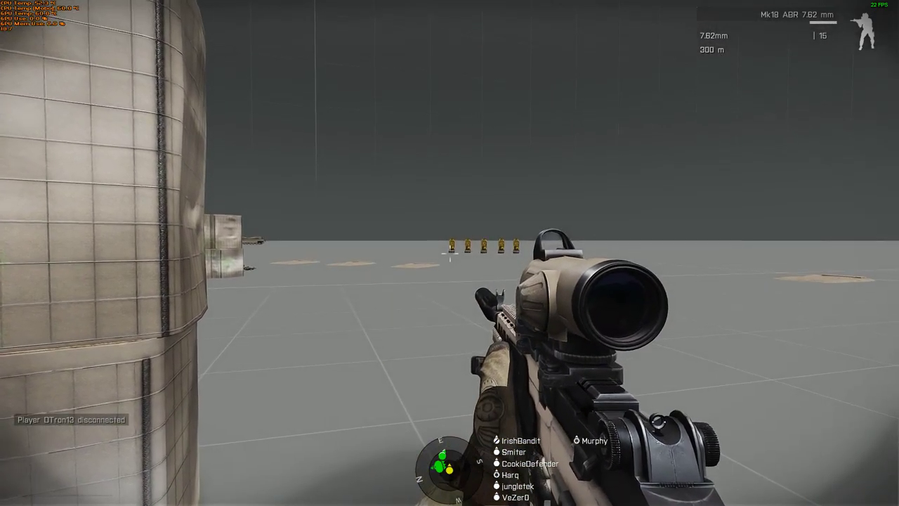
pyautogui.rightClick(449, 256)
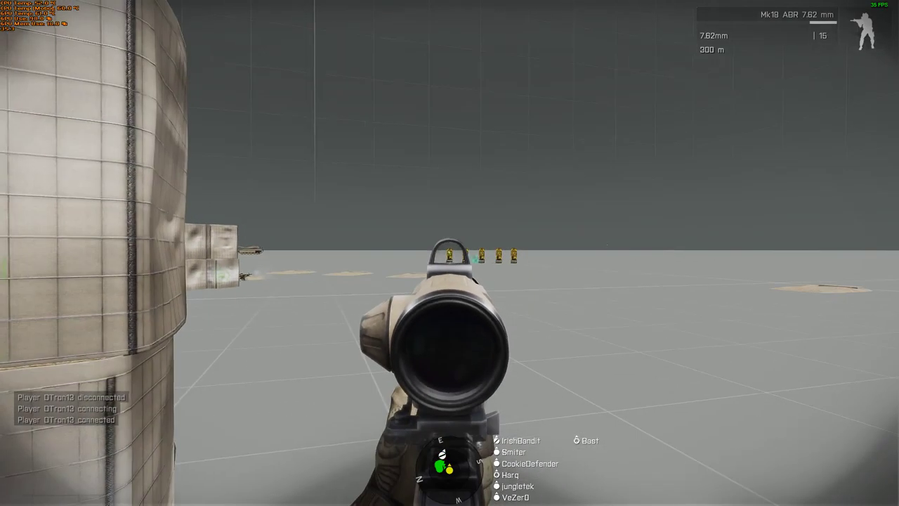
# - Lower the rifle and walk past the weapon racks up to the barrier blocks
pyautogui.rightClick(450, 253)
pyautogui.press('w')
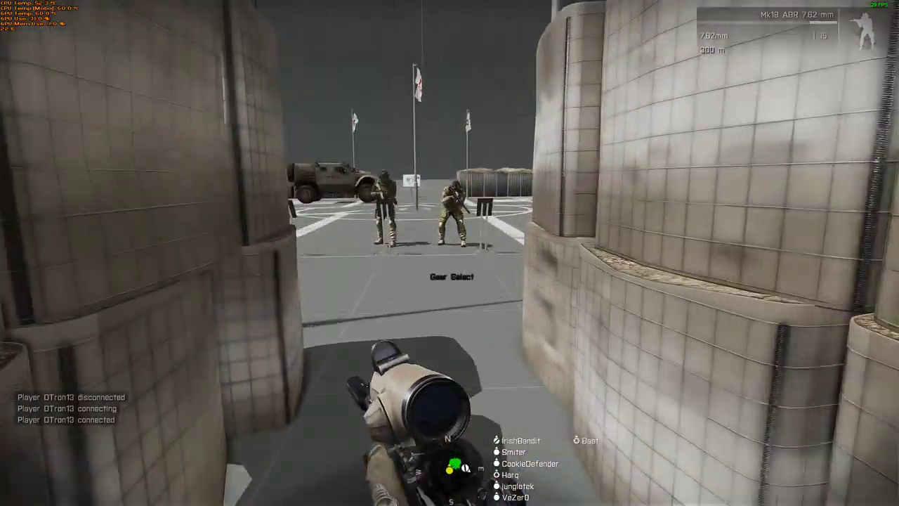
pyautogui.press('w')
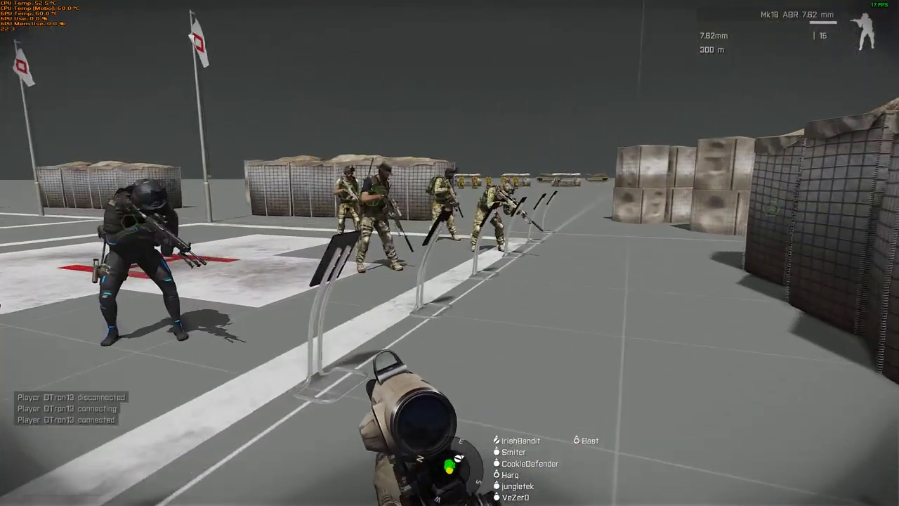
pyautogui.press('w')
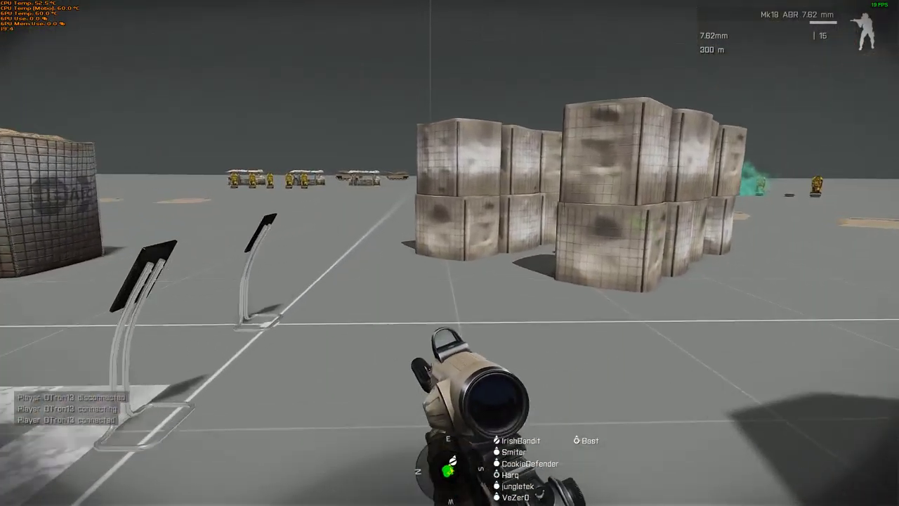
pyautogui.press('w')
pyautogui.press('w')
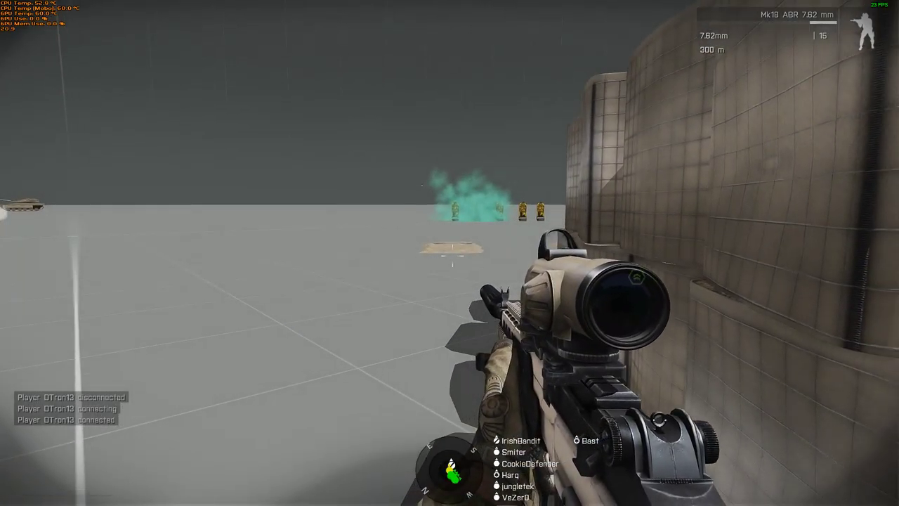